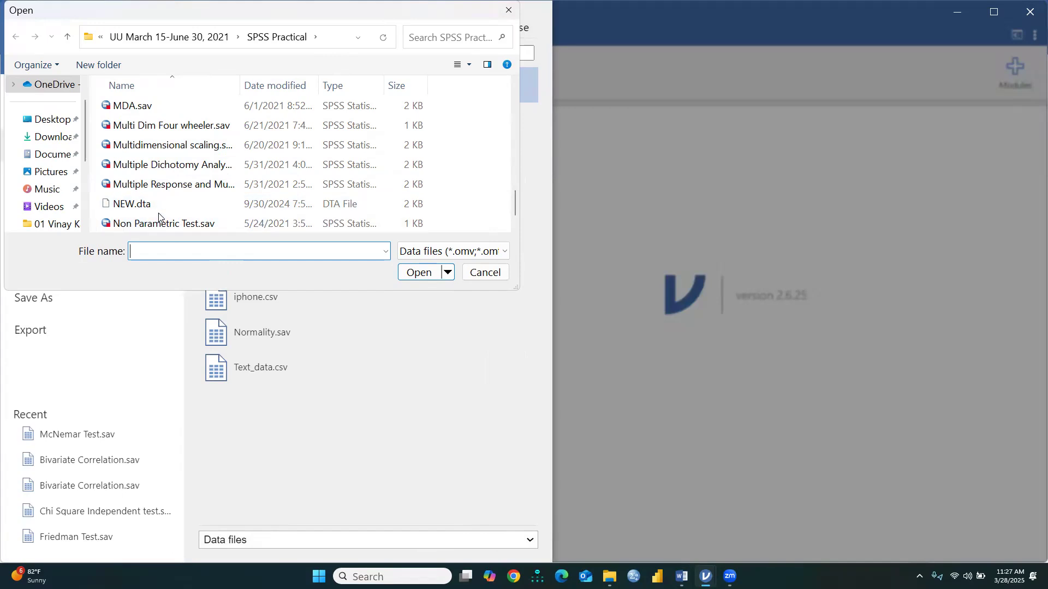
Open the data file McNemar Test.sav from the SPSS Practical folder
scroll(177, 161, down, 1)
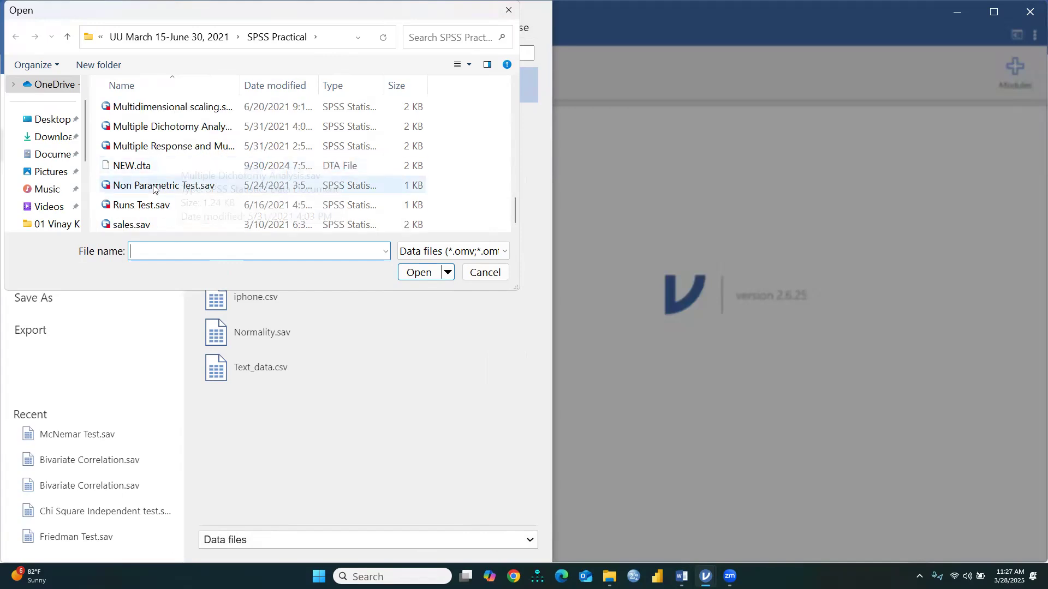
scroll(191, 184, up, 3)
scroll(195, 184, down, 1)
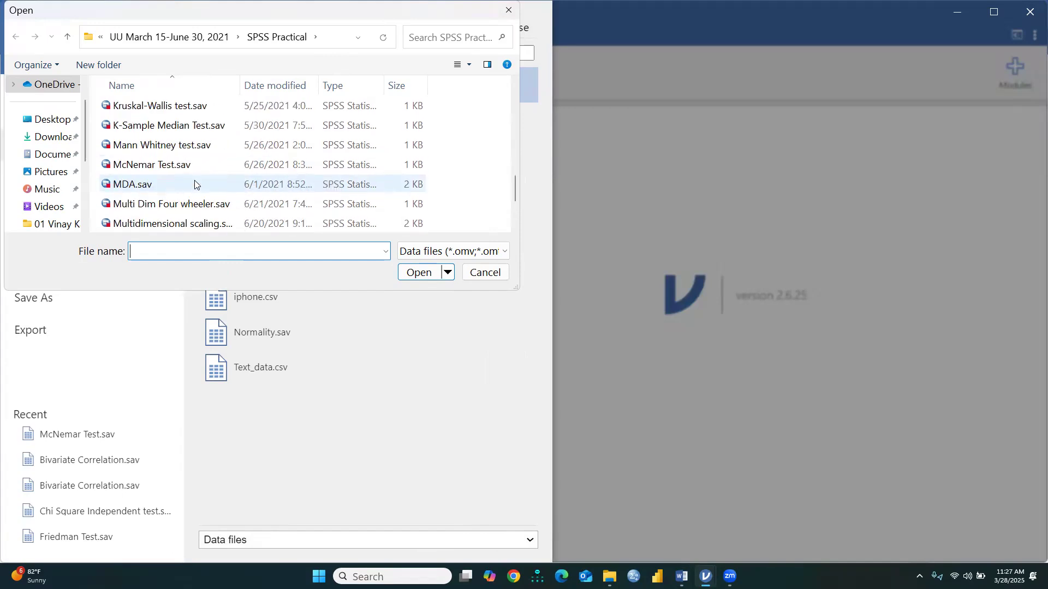
click(145, 169)
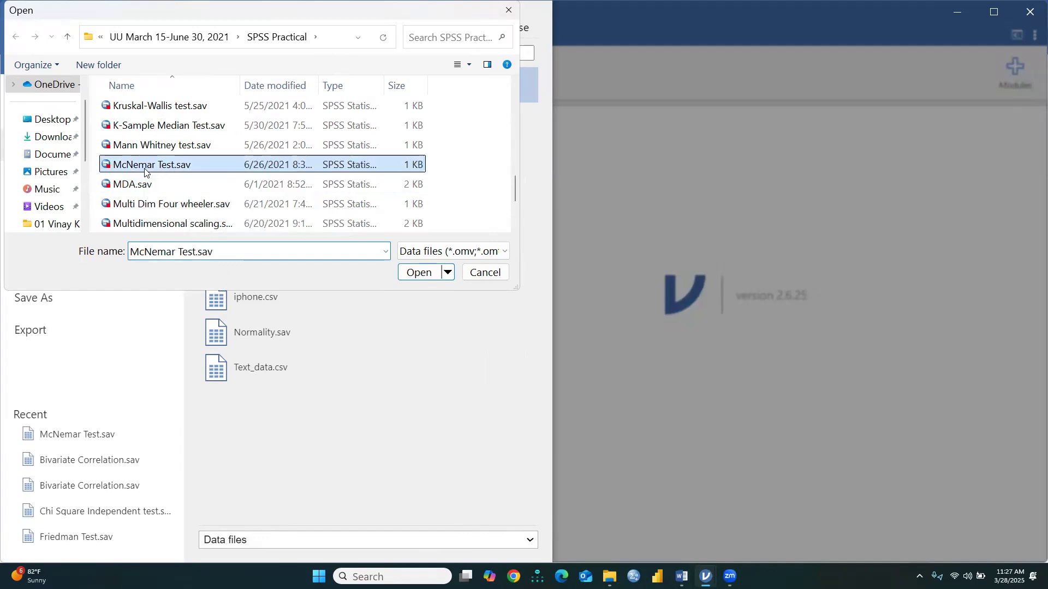
click(416, 272)
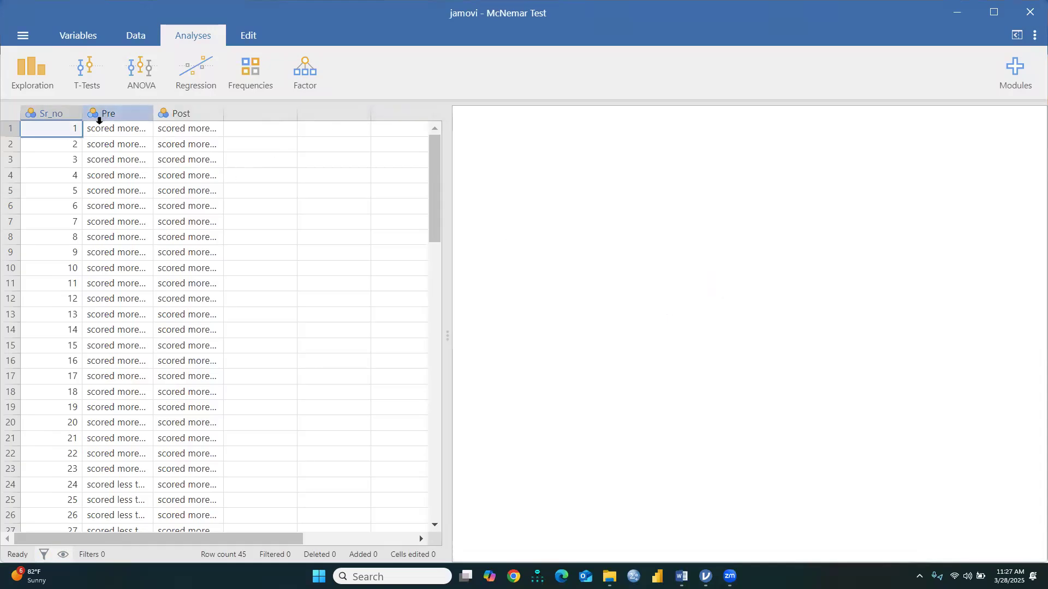
Examine the Pre and Post columns of the dataset from the first row to the last
scroll(136, 164, down, 10)
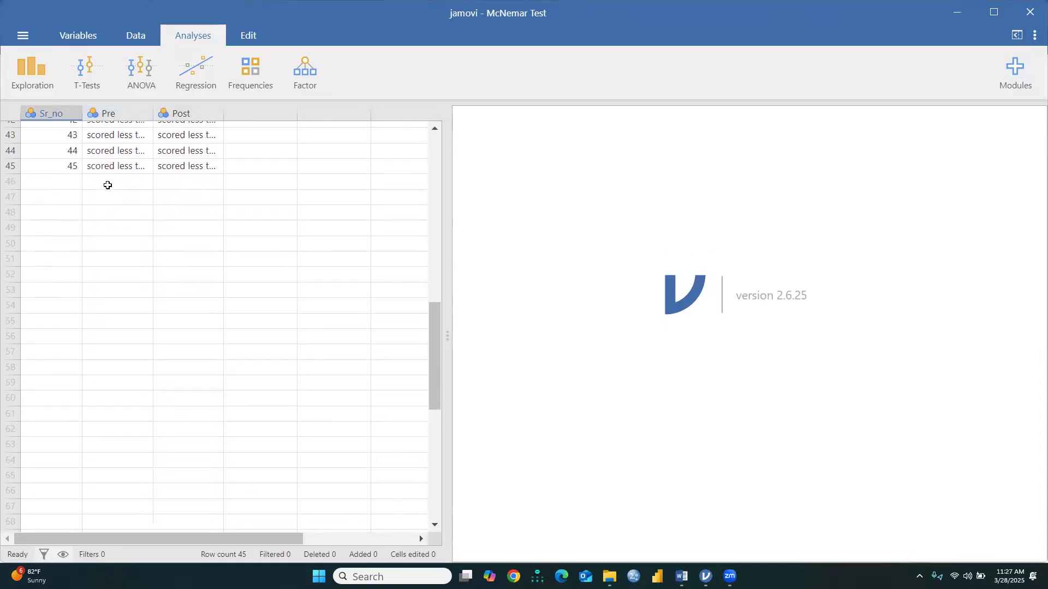
scroll(108, 186, up, 10)
click(116, 112)
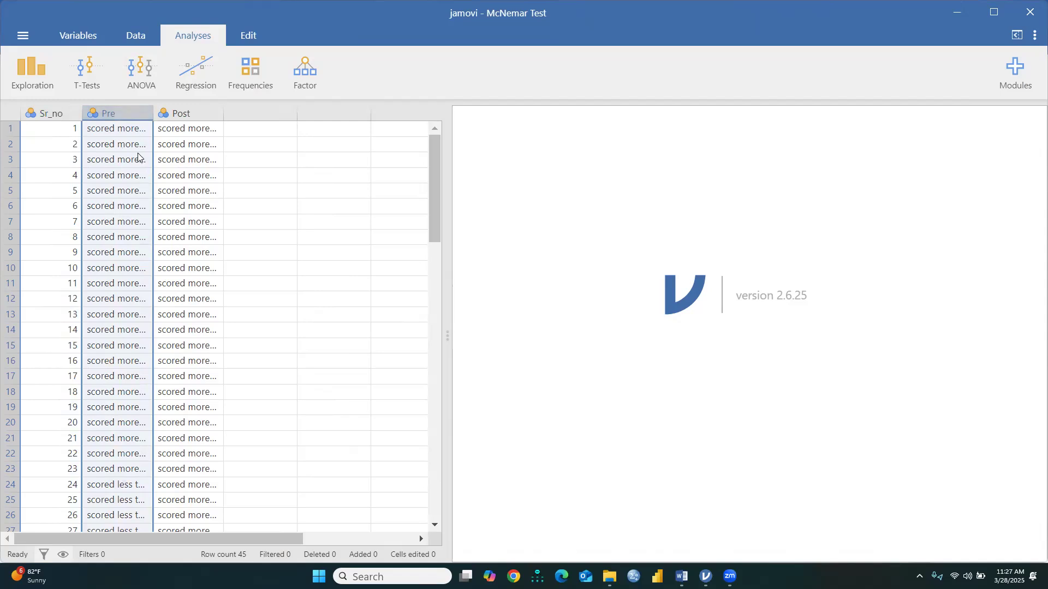
scroll(138, 158, down, 7)
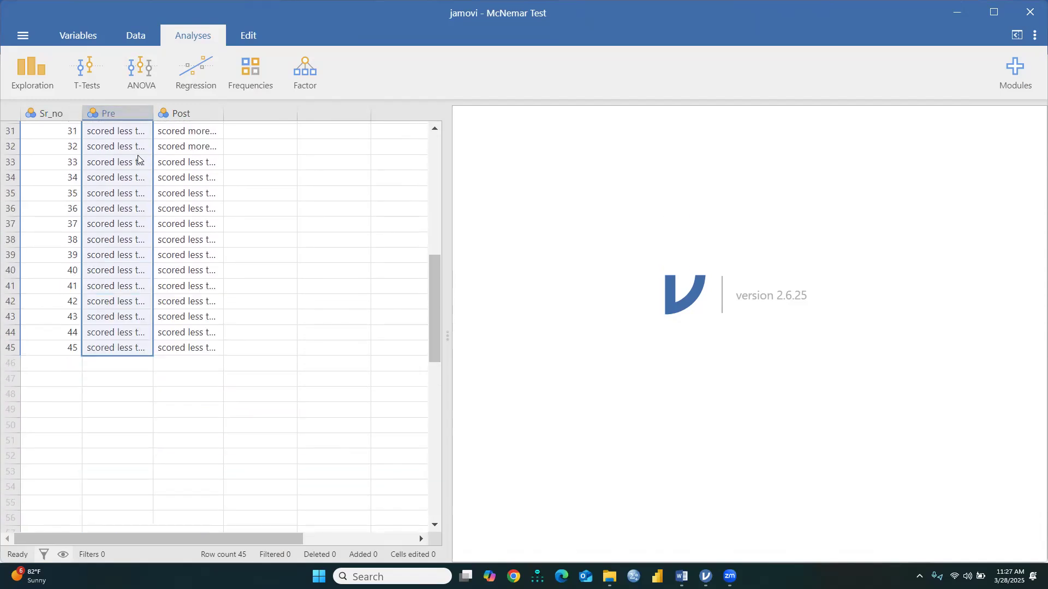
scroll(137, 158, up, 8)
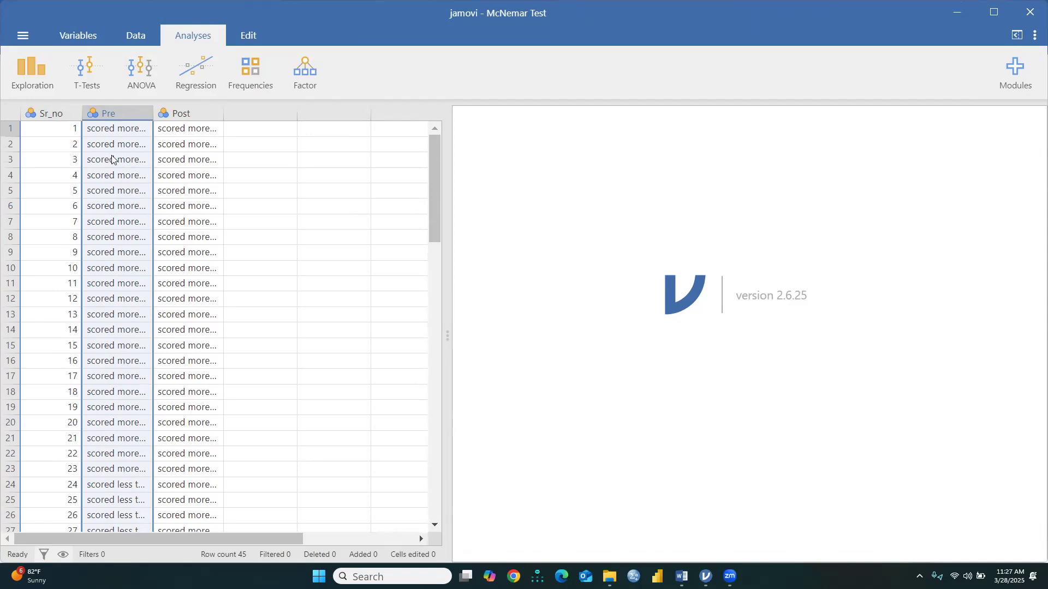
click(115, 110)
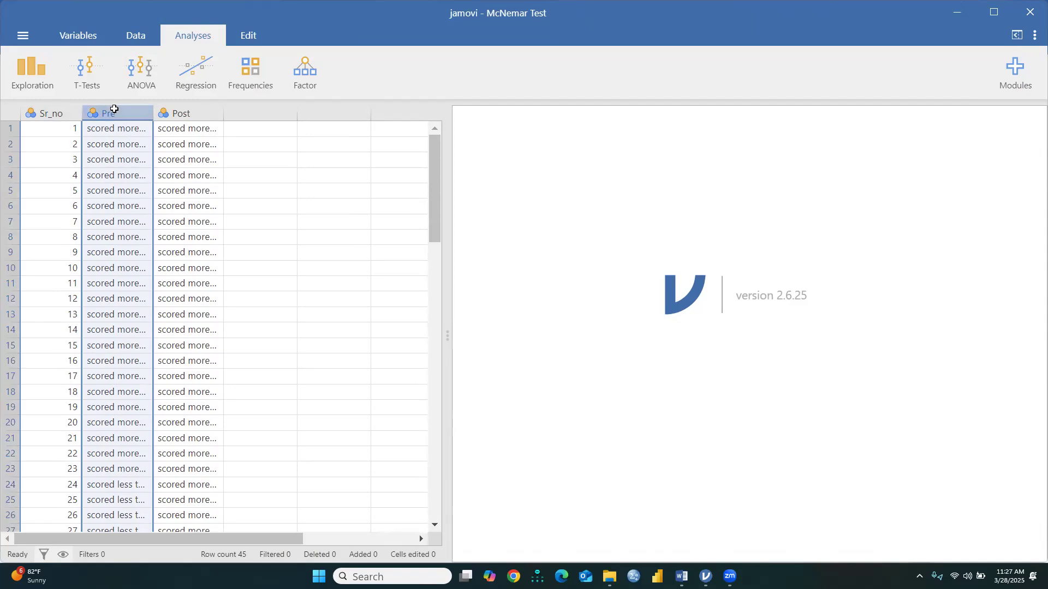
click(200, 115)
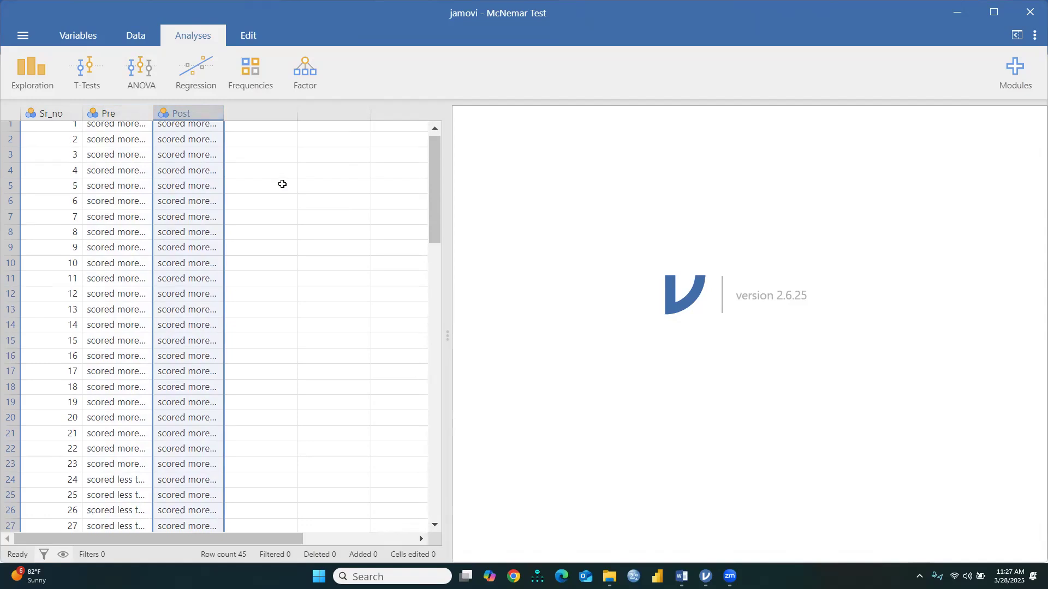
scroll(285, 185, down, 10)
scroll(282, 184, up, 7)
scroll(281, 184, up, 3)
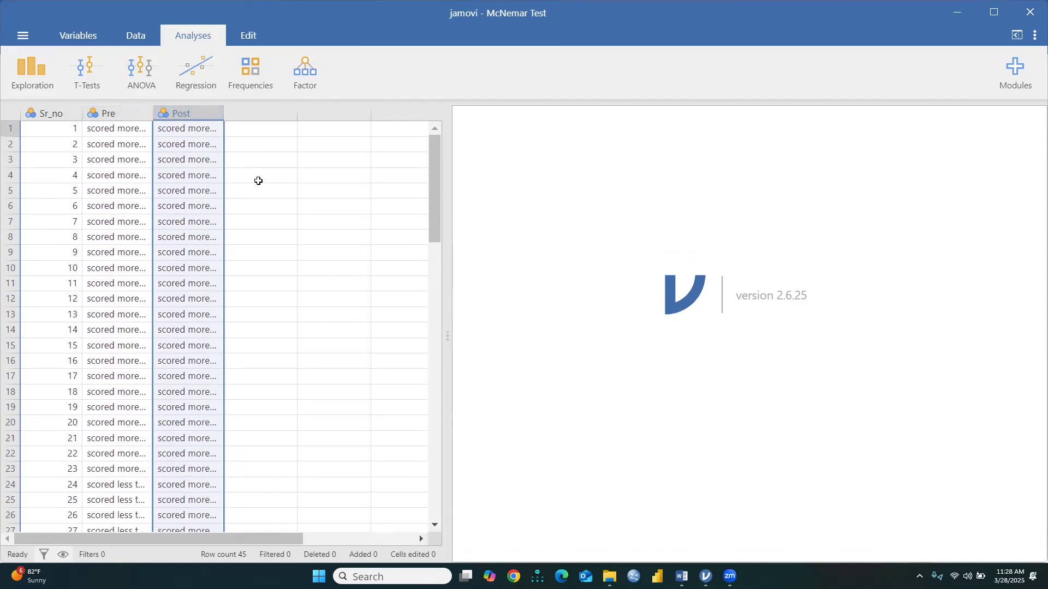
Examine the level labels and codes in the Post variable's setup, then close the variable editor
click(131, 34)
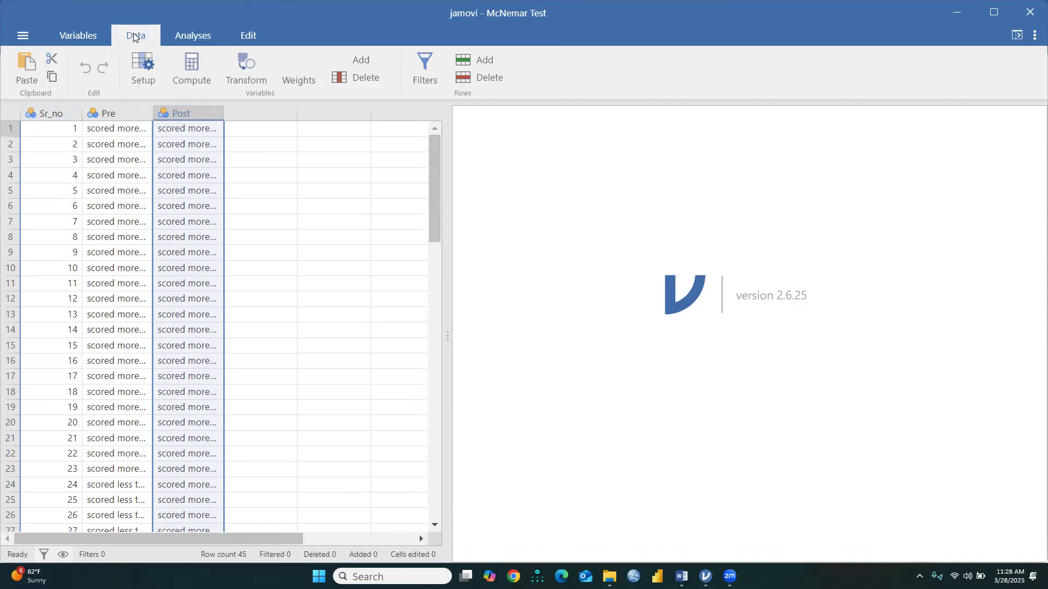
click(75, 37)
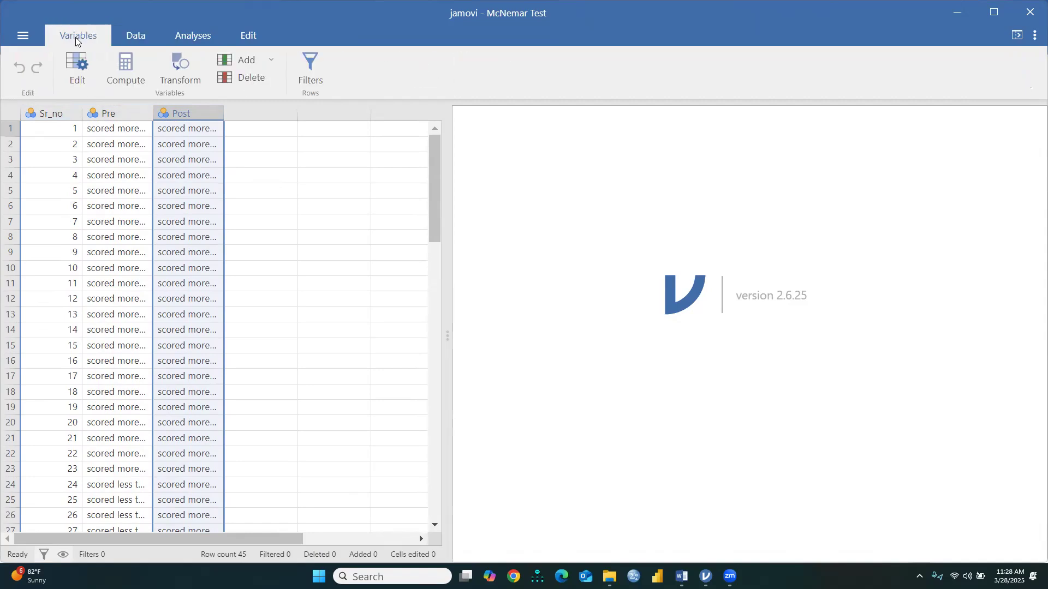
click(76, 66)
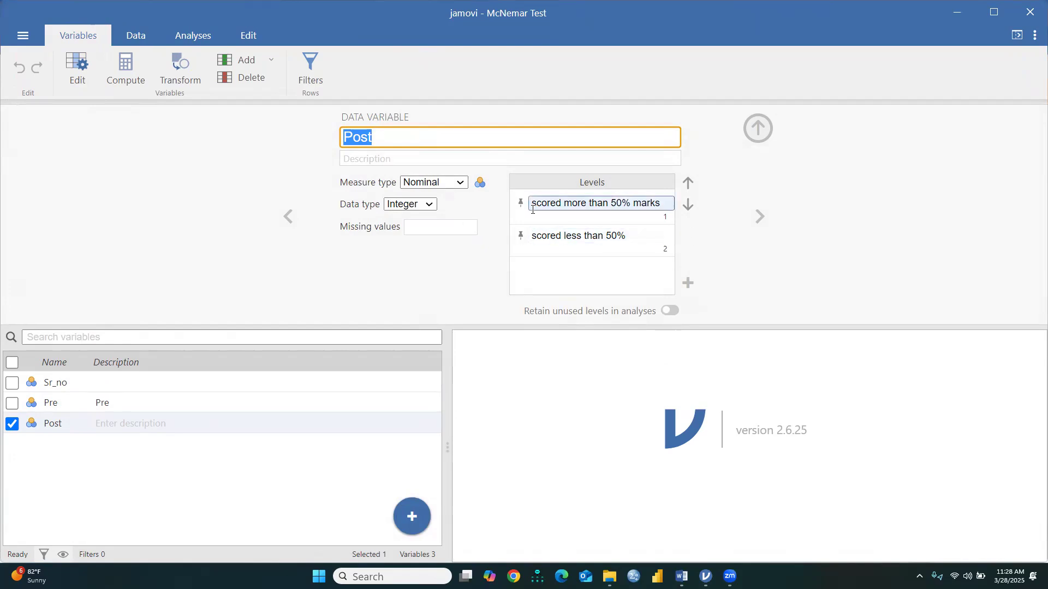
click(627, 208)
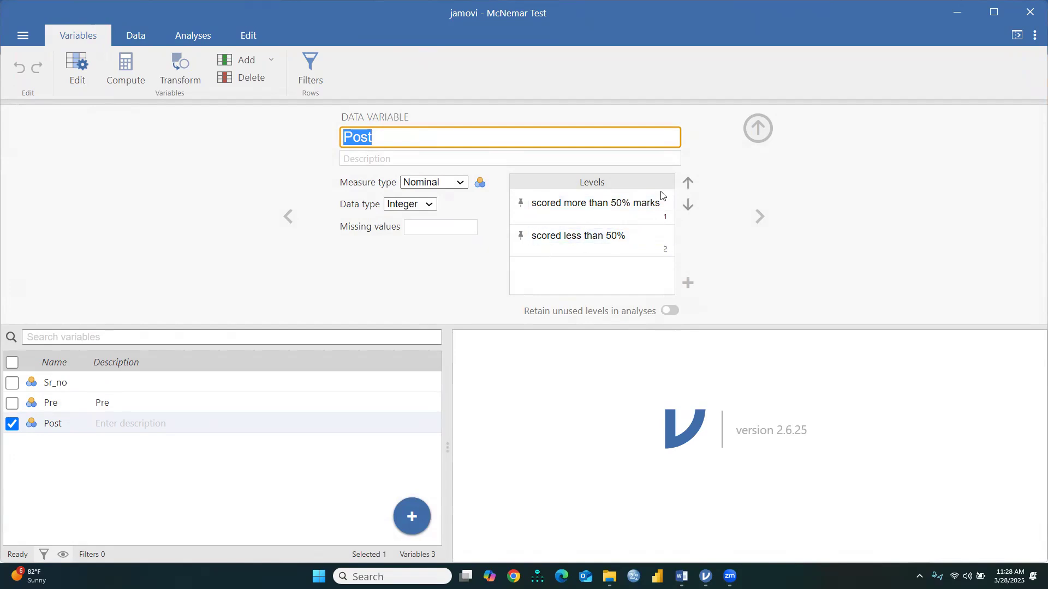
click(563, 203)
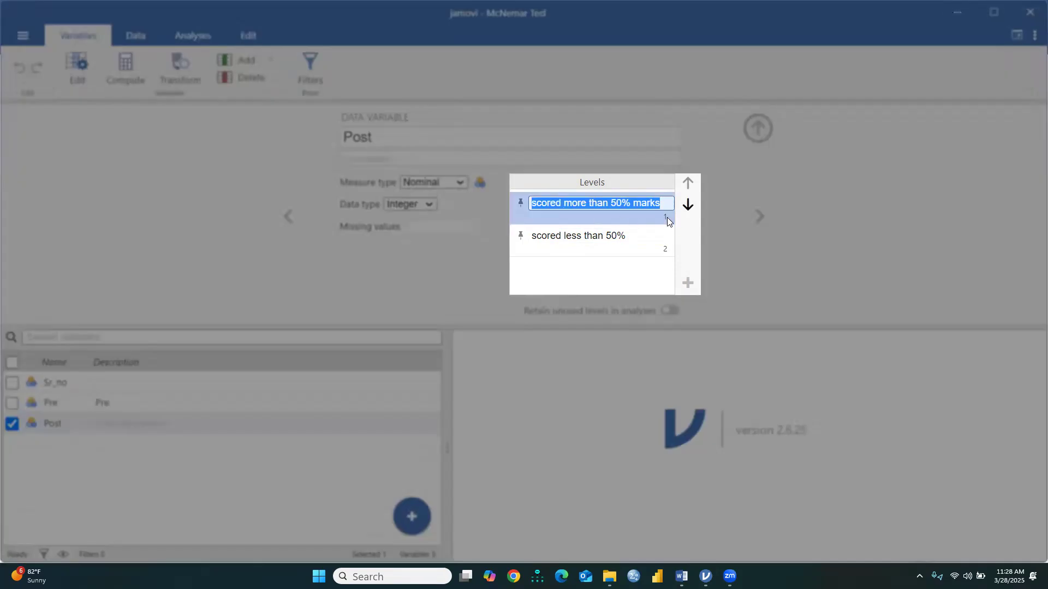
click(667, 217)
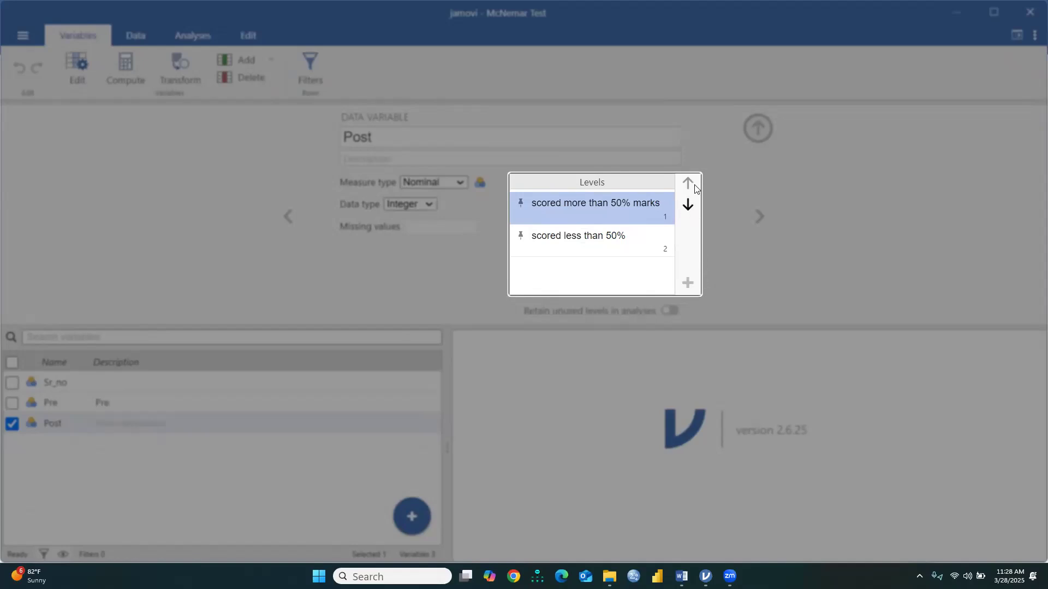
click(825, 221)
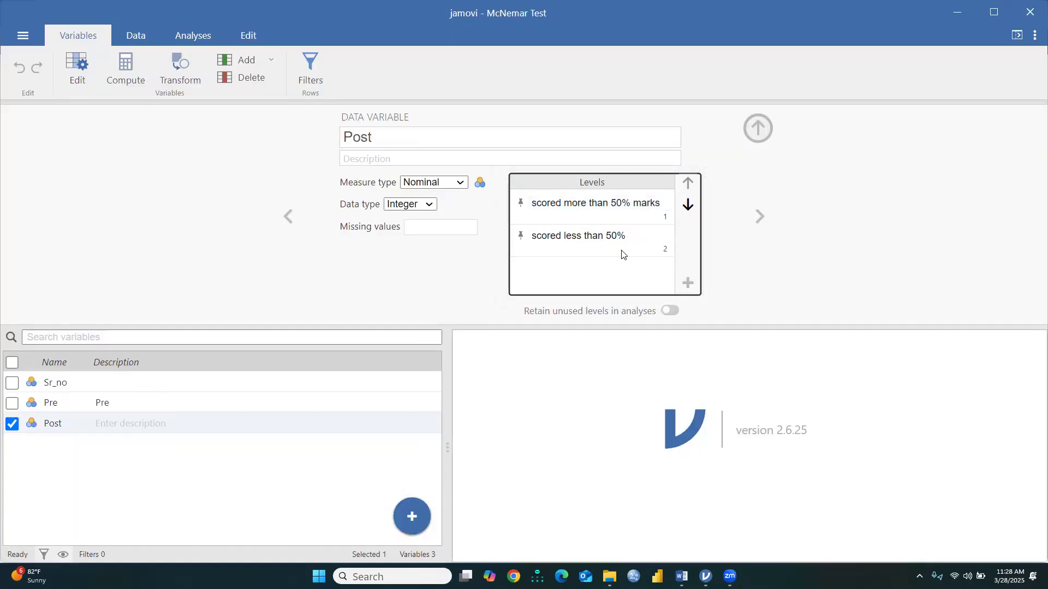
click(758, 128)
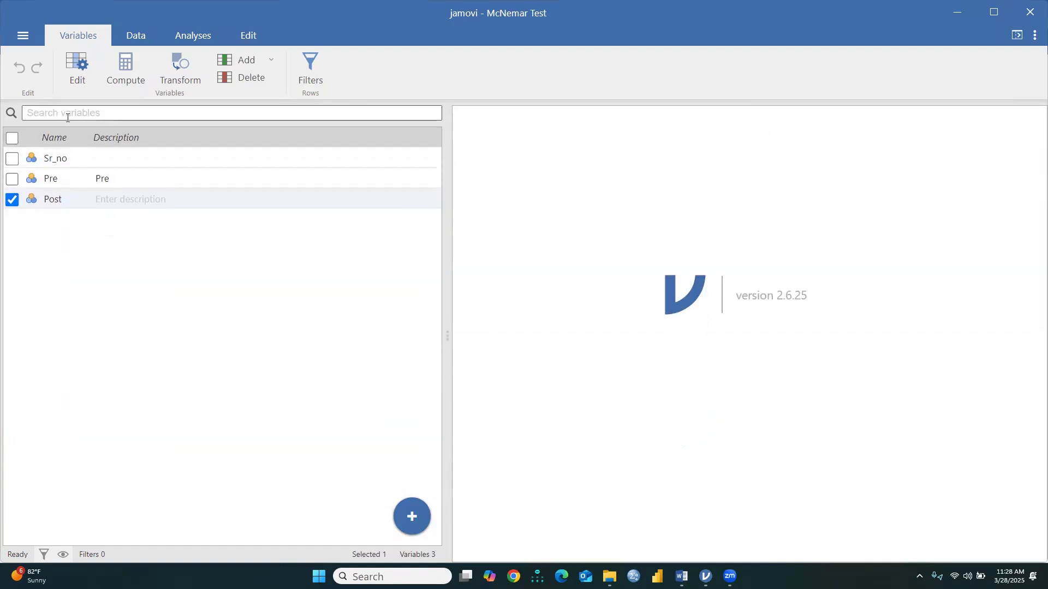
Run a paired samples McNemar test with Pre as the rows and Post as the columns
click(203, 31)
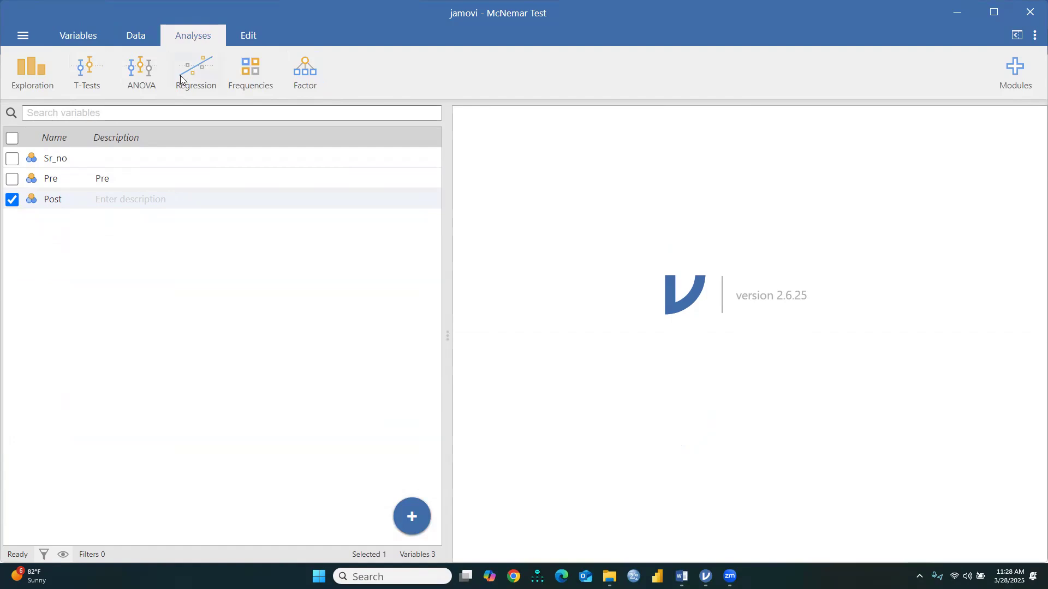
click(134, 35)
click(189, 33)
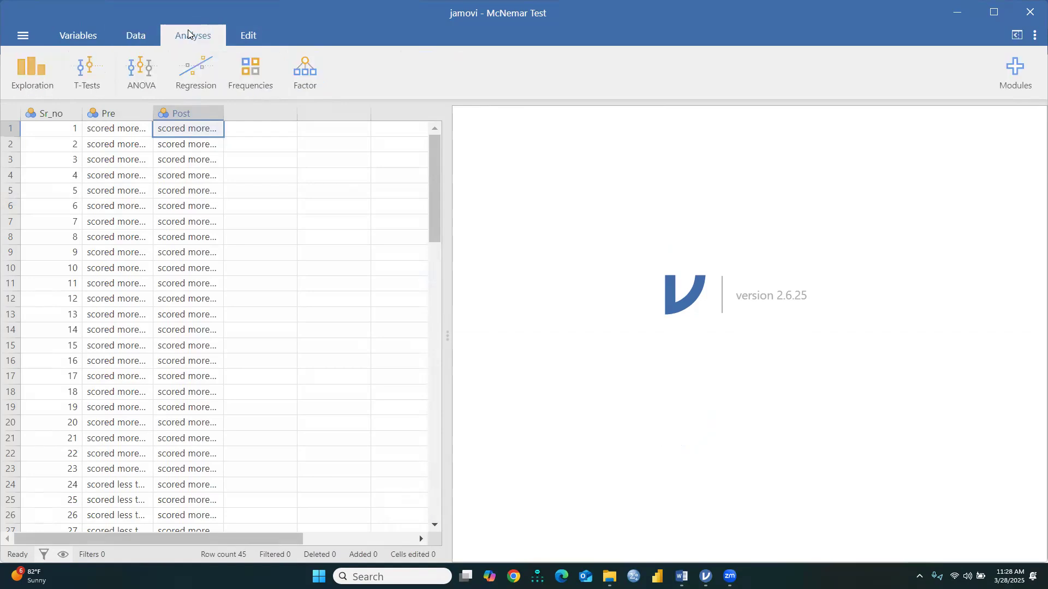
click(253, 81)
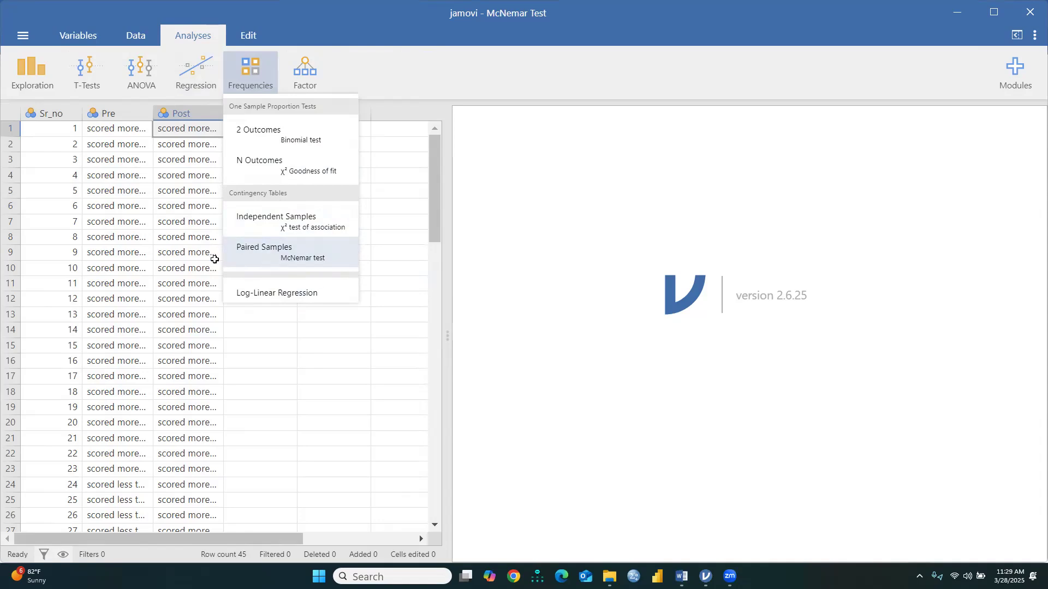
click(256, 253)
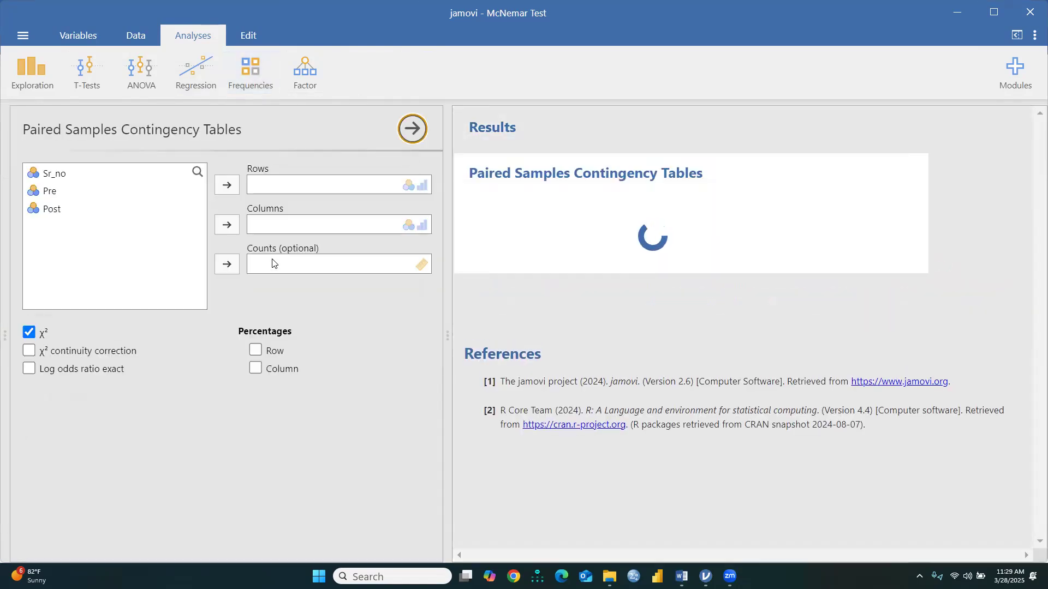
click(81, 191)
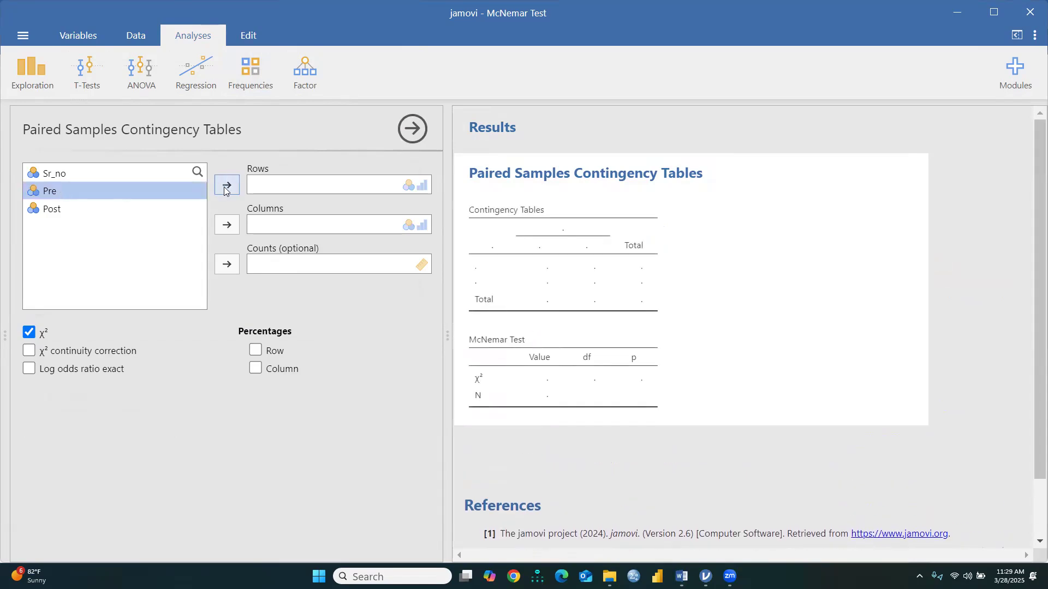
click(224, 187)
click(57, 191)
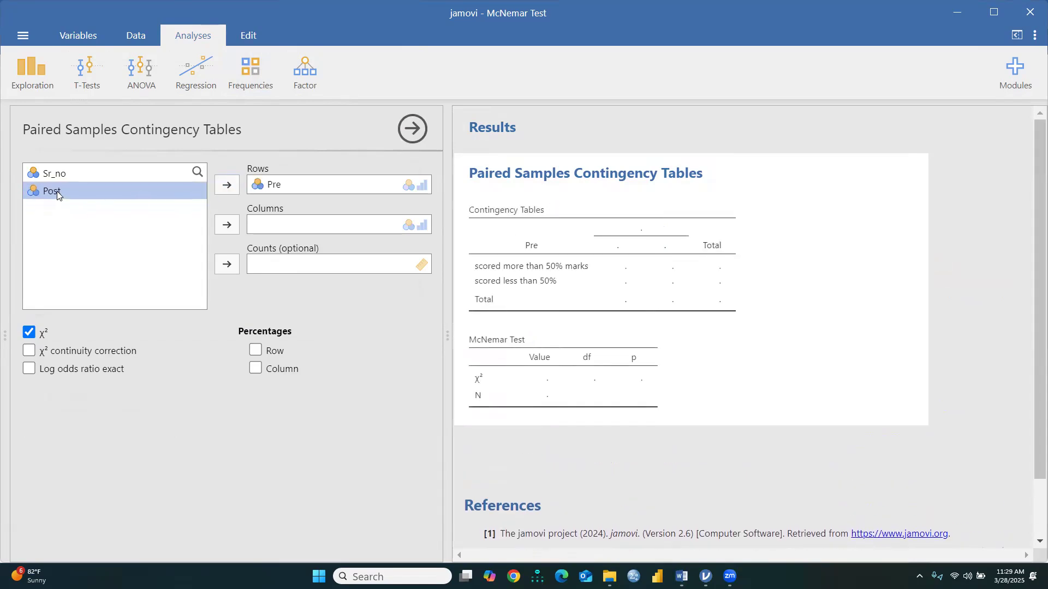
click(233, 225)
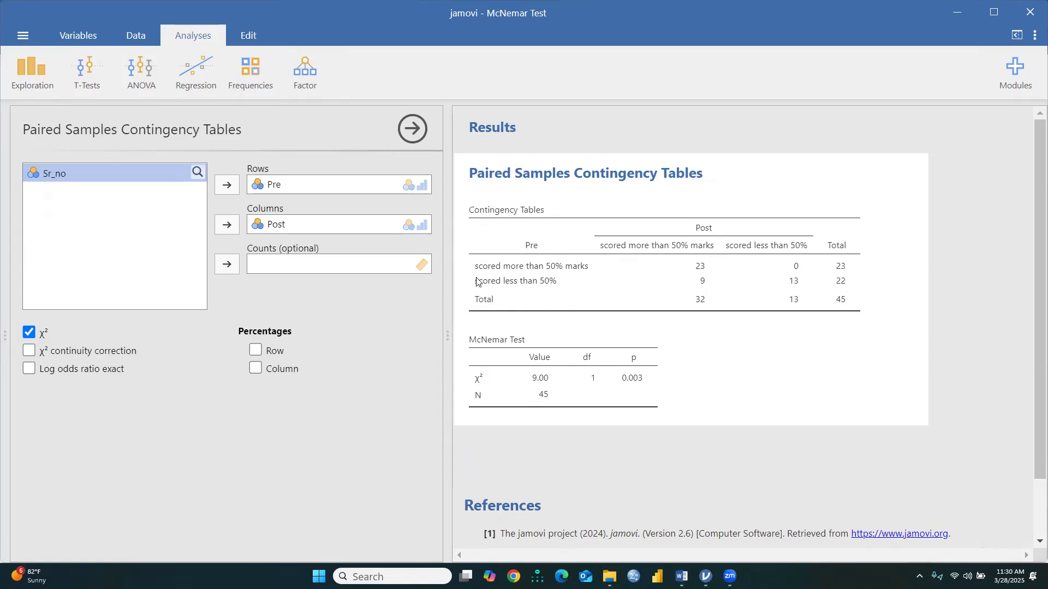
Copy the McNemar Test results table and paste it below the Test Statistics notes in the Word document McNemar Test.docx
right_click(590, 375)
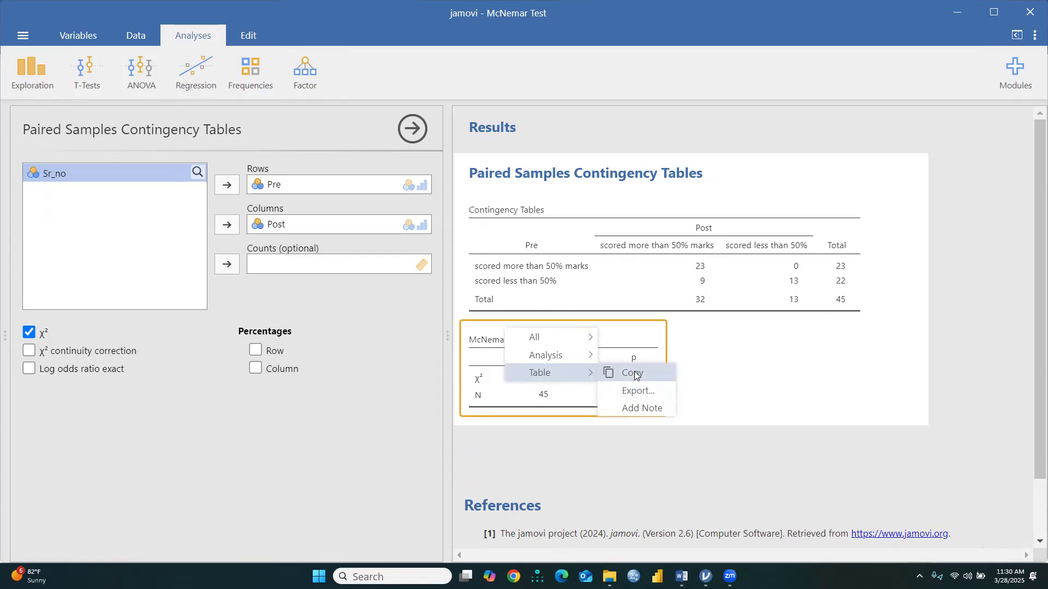
click(635, 376)
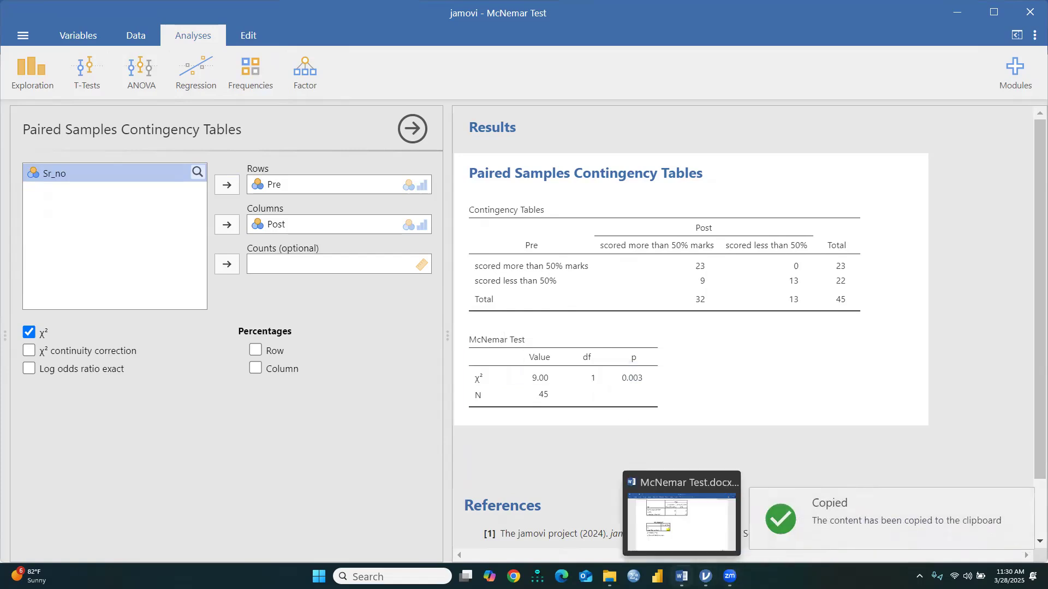
click(682, 577)
scroll(202, 262, down, 3)
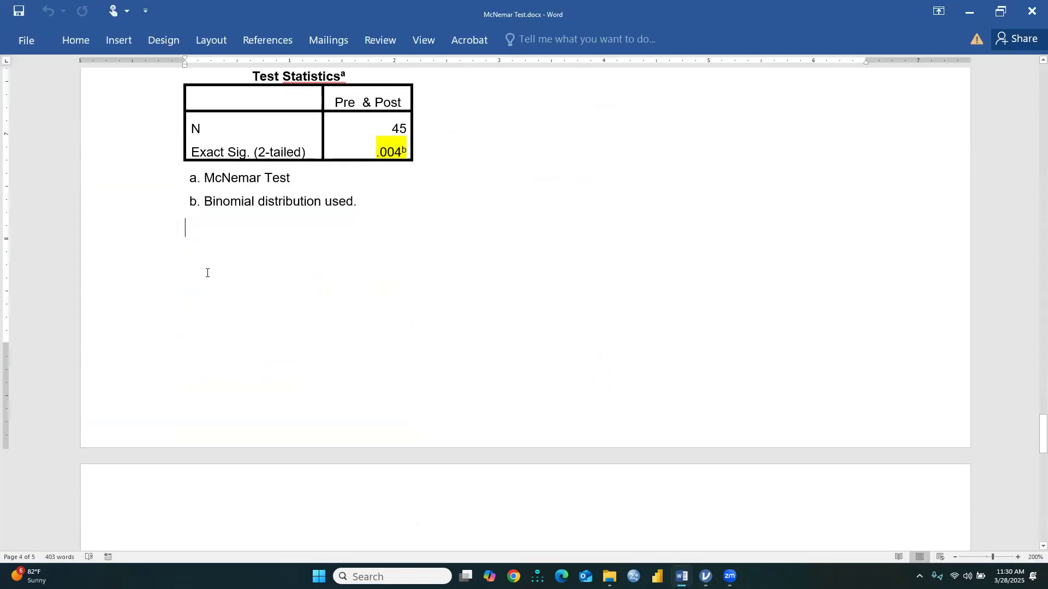
key(ctrl+v)
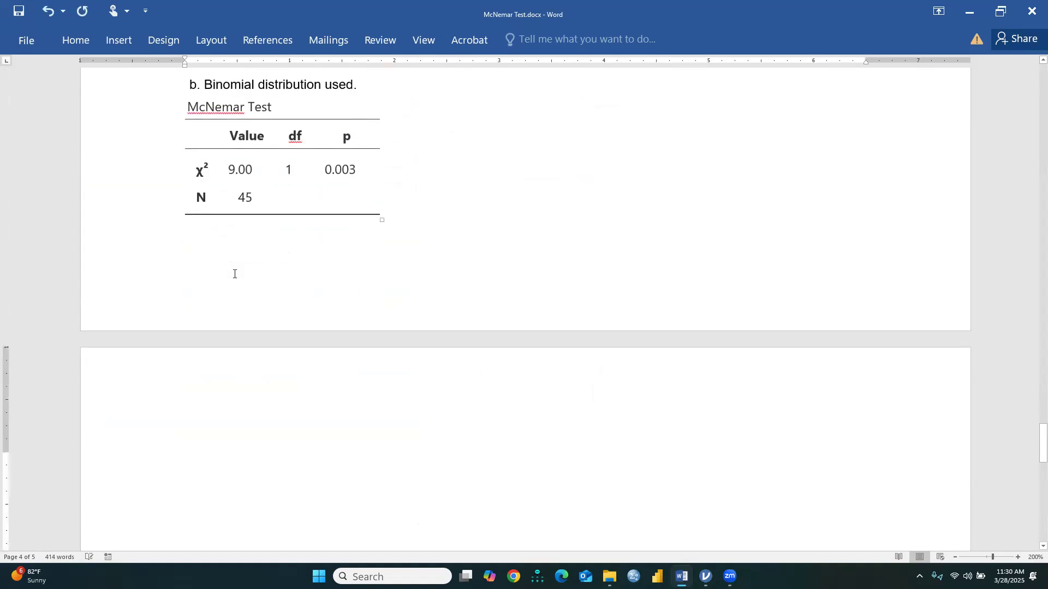
Insert three blank lines between the Test Statistics notes and the pasted McNemar Test table, and compare both tables
scroll(392, 278, up, 2)
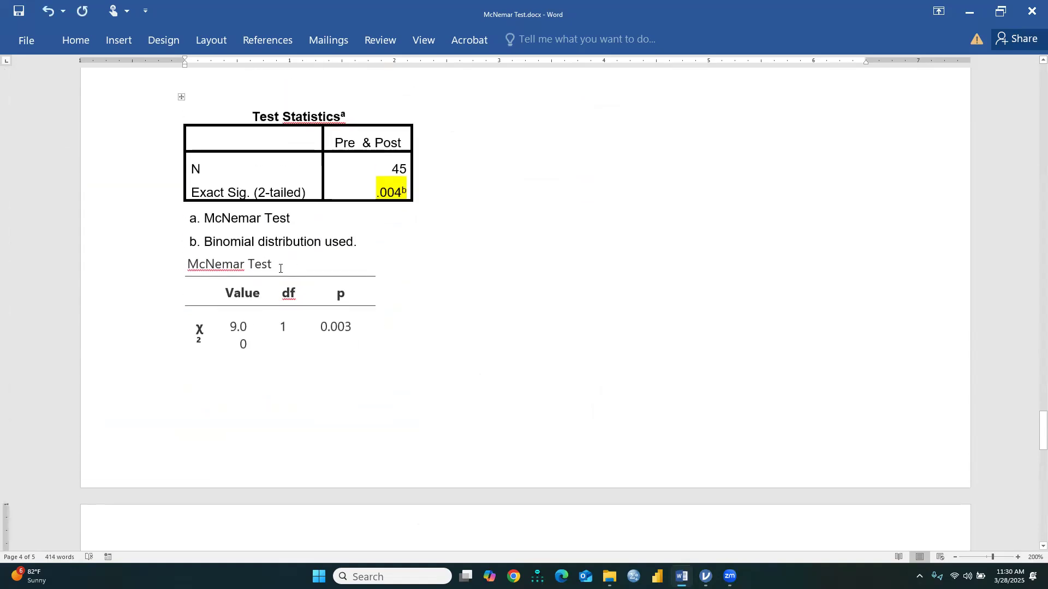
click(375, 239)
key(Return)
key(Return)
key(Return)
key(Return)
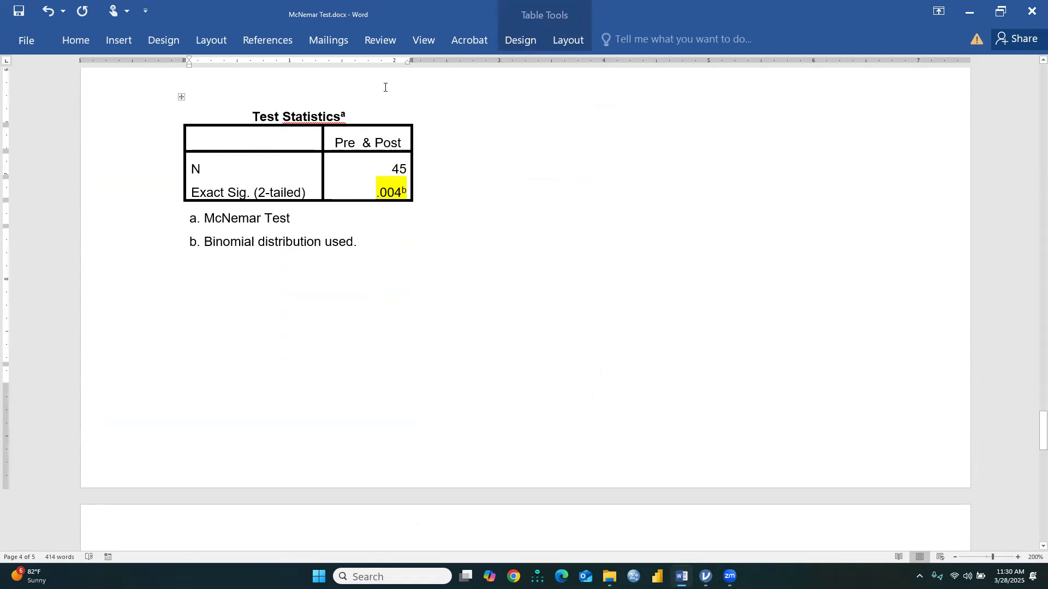
scroll(397, 279, up, 2)
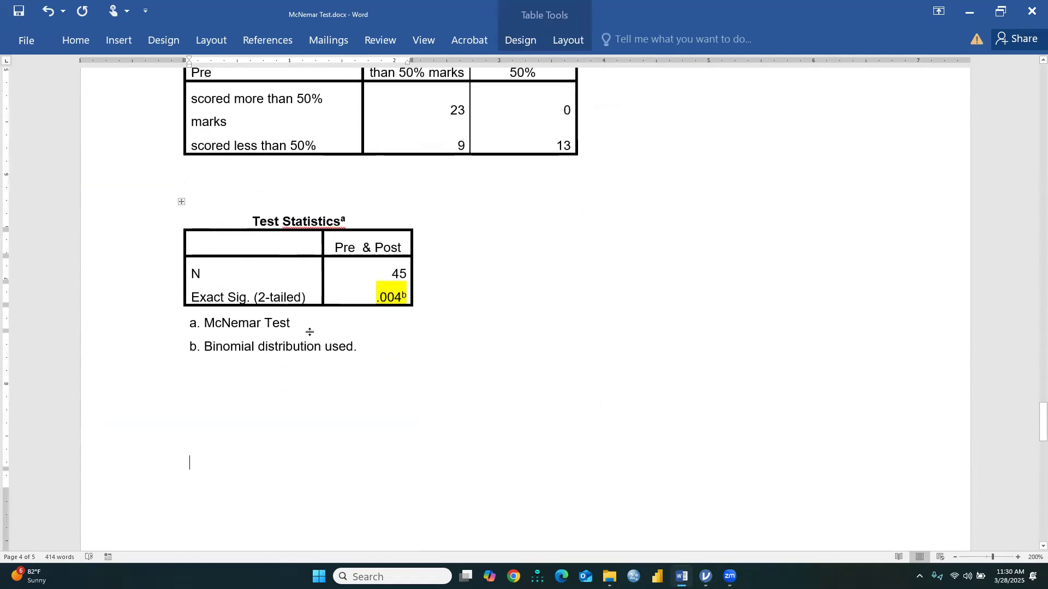
scroll(318, 321, down, 8)
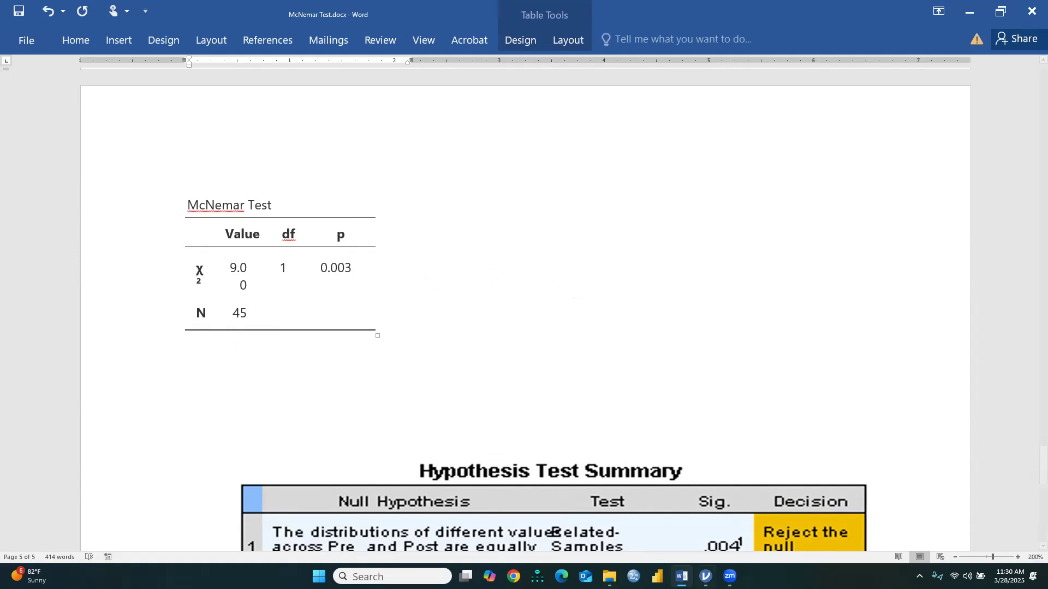
Switch back to jamovi and add row and column percentages to the contingency table
click(706, 577)
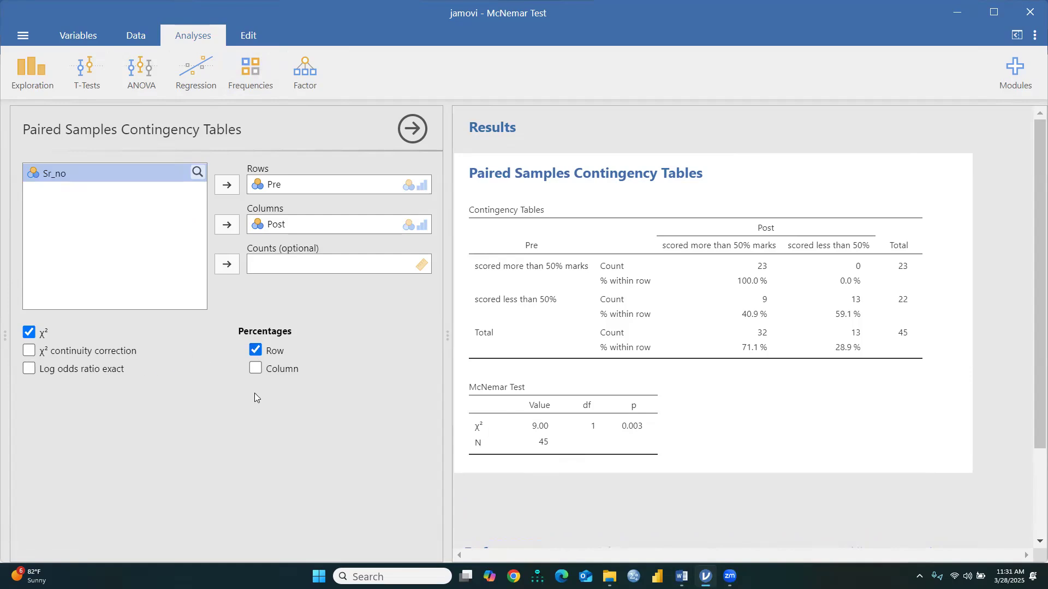
click(256, 369)
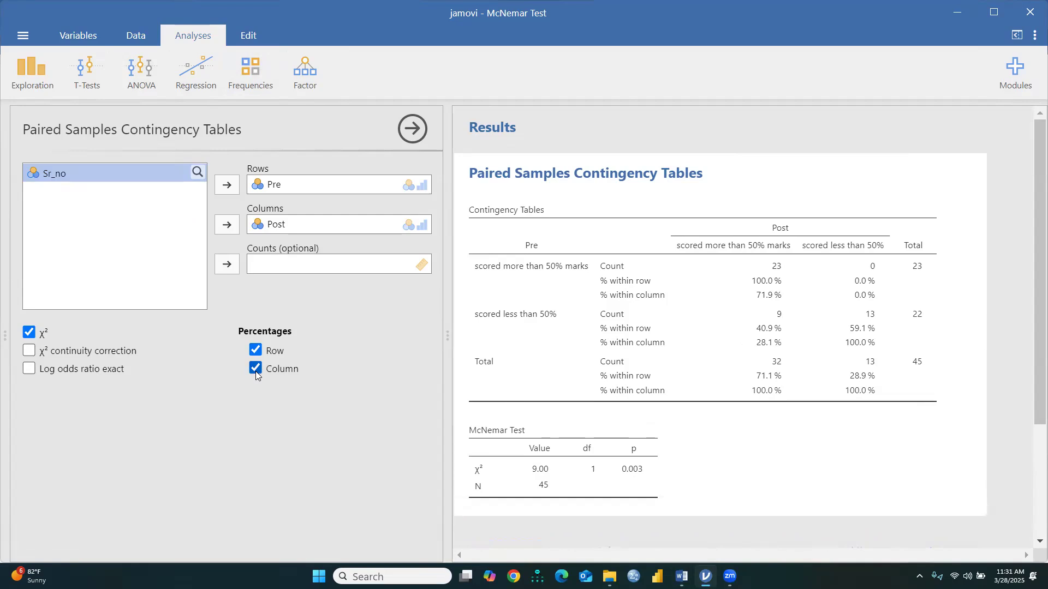